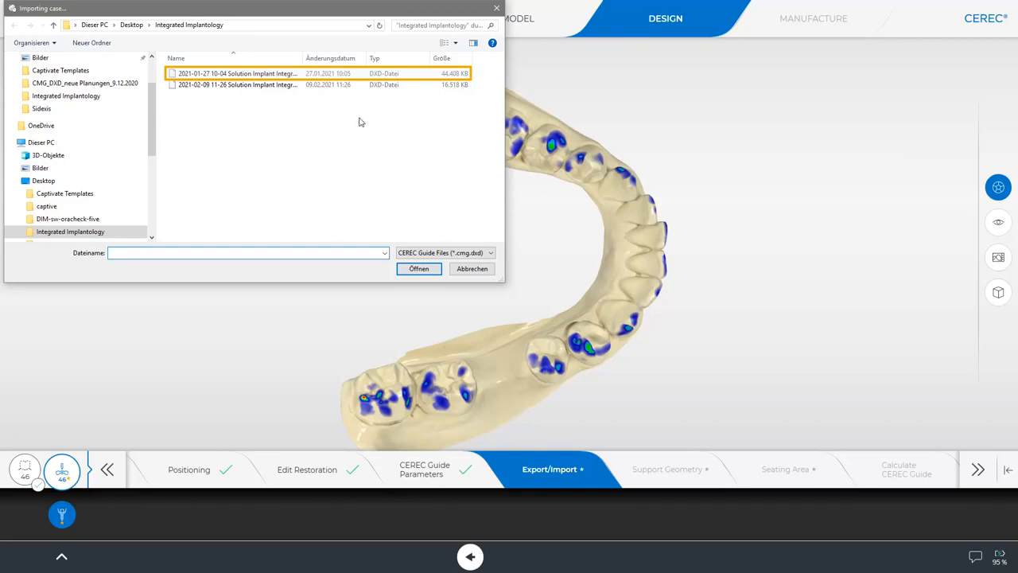
pyautogui.click(293, 75)
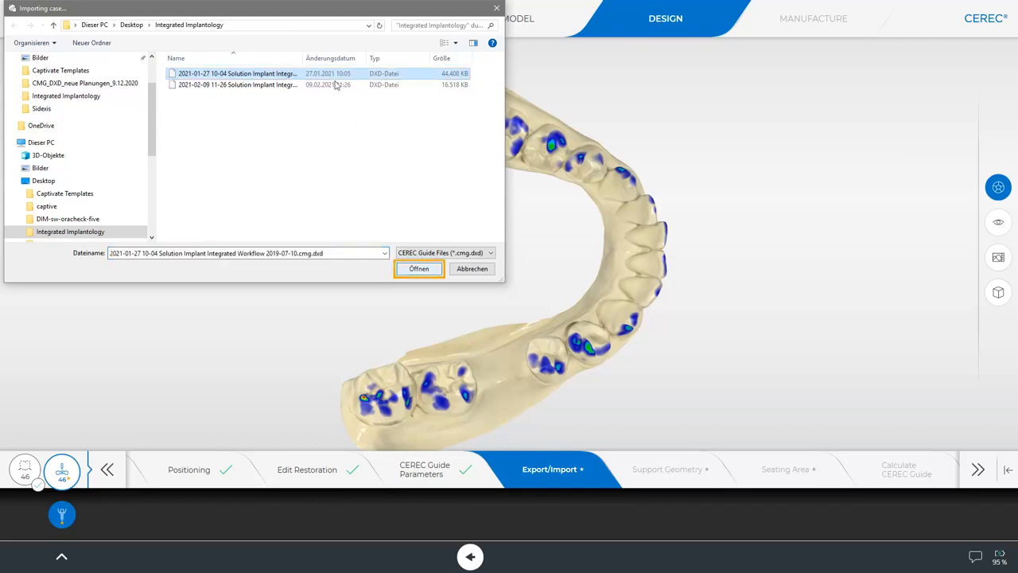
pyautogui.click(414, 272)
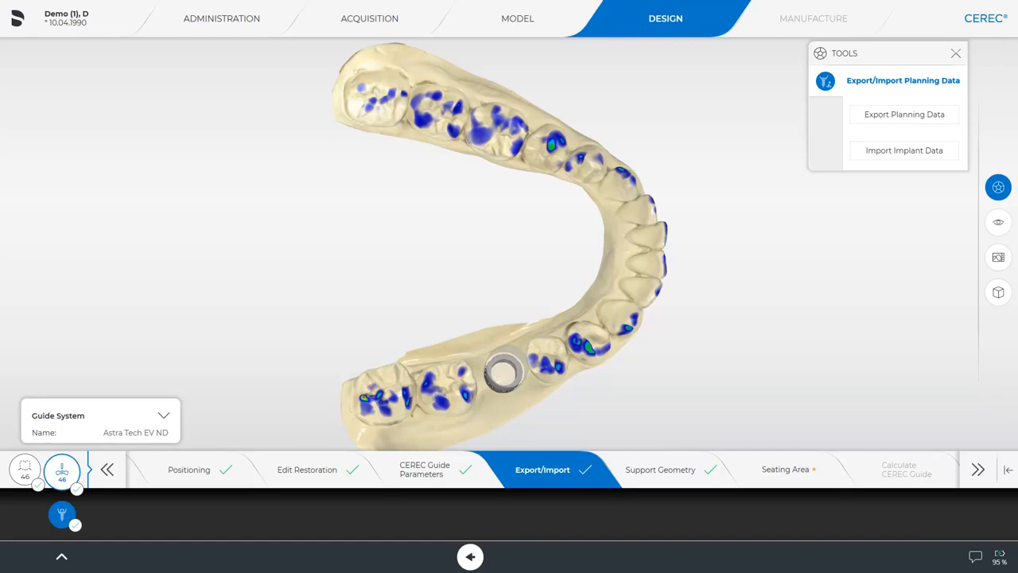
pyautogui.moveTo(559, 421); pyautogui.dragTo(499, 494, button='middle')
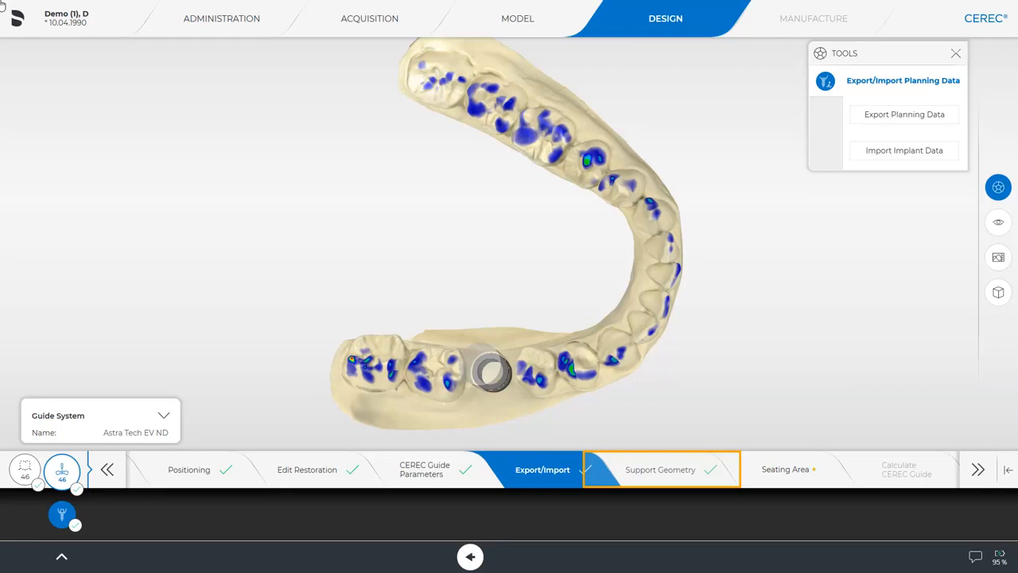
# Enlarge the disc-shaped support geometry around the implant at tooth 46 until it overlaps the neighbouring teeth, and accept the change
pyautogui.click(686, 472)
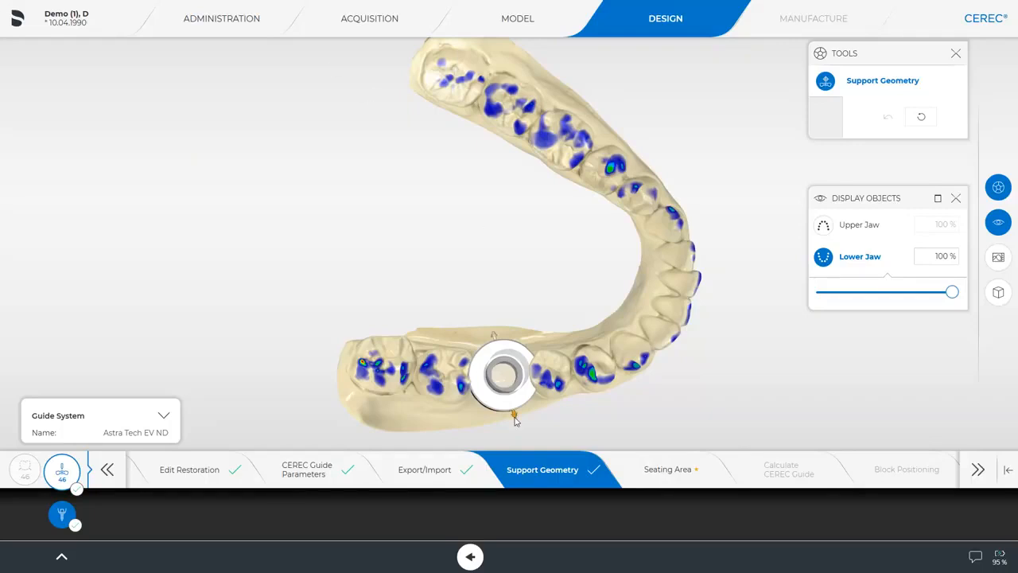
pyautogui.moveTo(516, 419)
pyautogui.mouseDown()
pyautogui.moveTo(520, 445)
pyautogui.moveTo(523, 406)
pyautogui.moveTo(521, 434)
pyautogui.mouseUp()
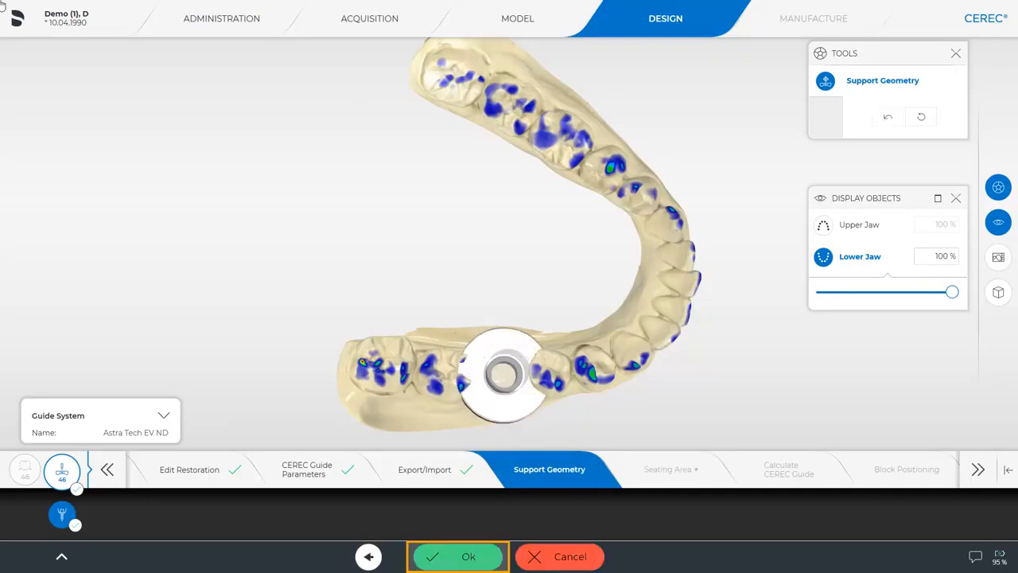
pyautogui.click(457, 556)
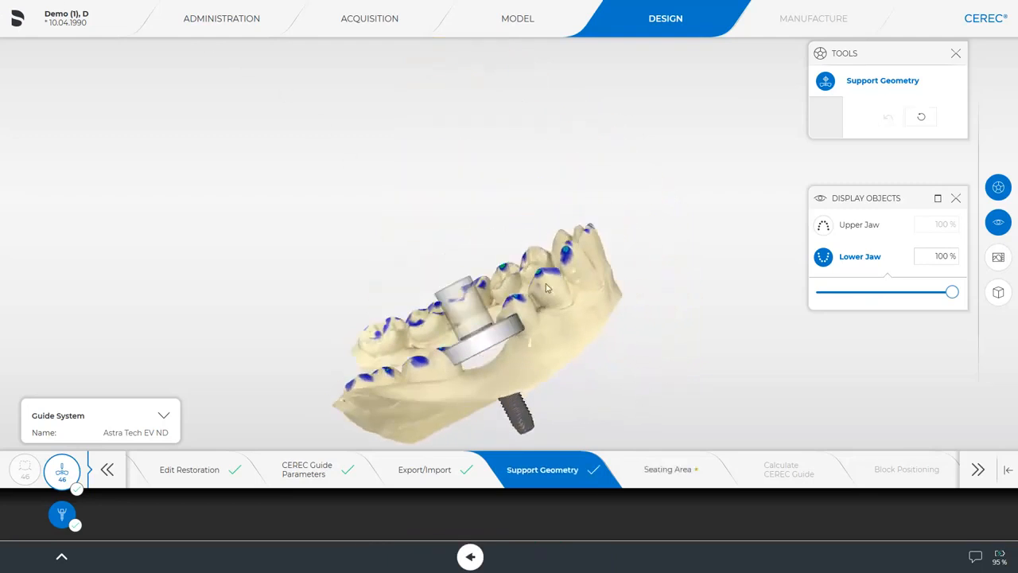
pyautogui.moveTo(552, 306); pyautogui.dragTo(584, 395)
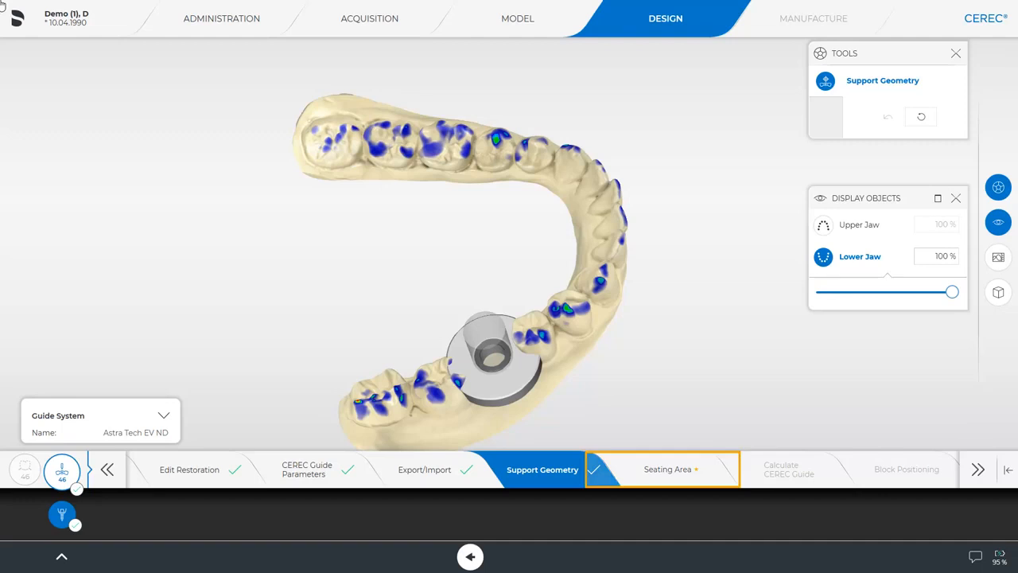
# Set the seating area's distance to edge to 3.6 mm and accept it
pyautogui.click(680, 469)
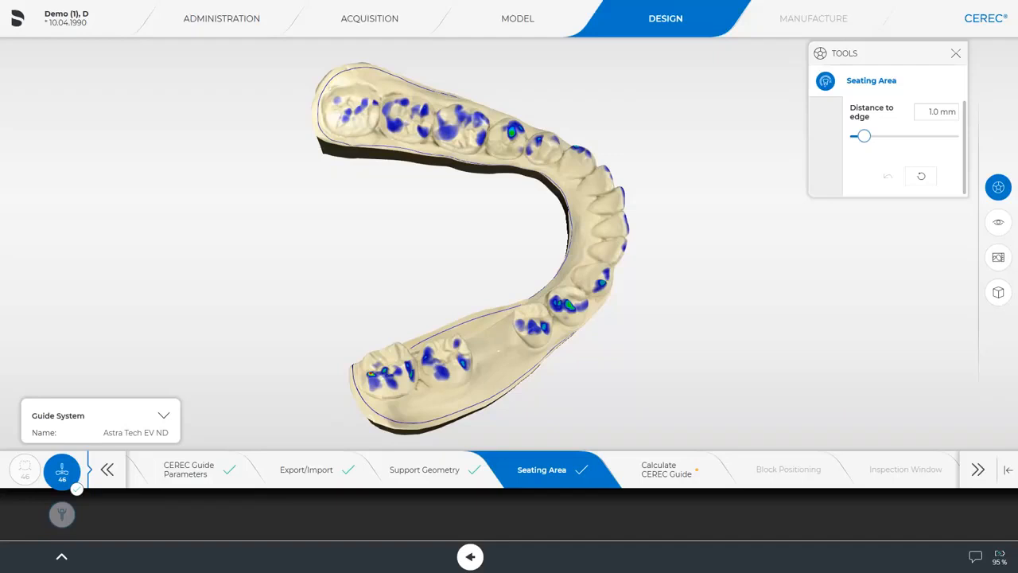
pyautogui.moveTo(401, 305); pyautogui.dragTo(373, 392)
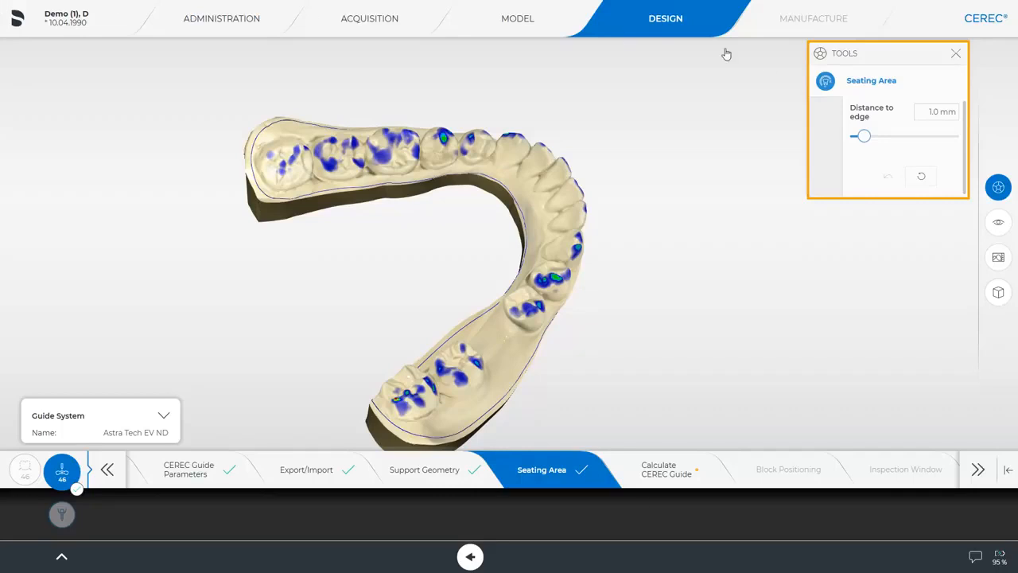
pyautogui.moveTo(864, 137); pyautogui.dragTo(947, 139)
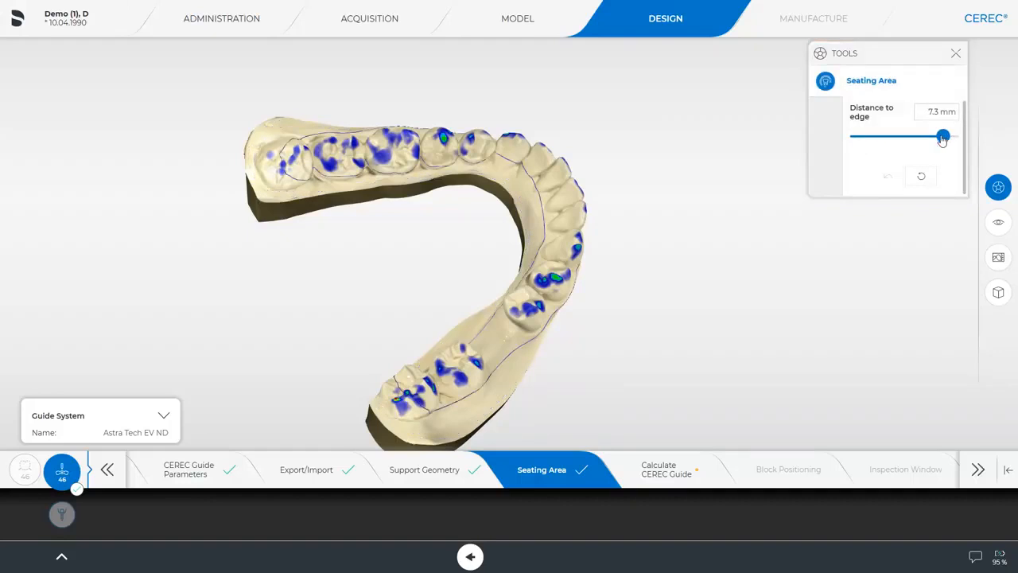
pyautogui.click(869, 138)
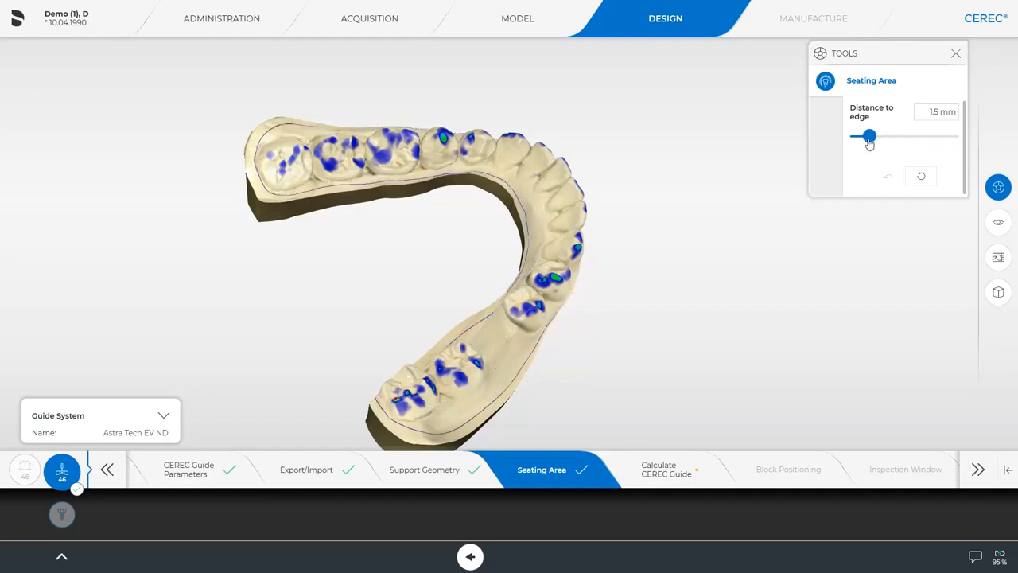
pyautogui.click(889, 139)
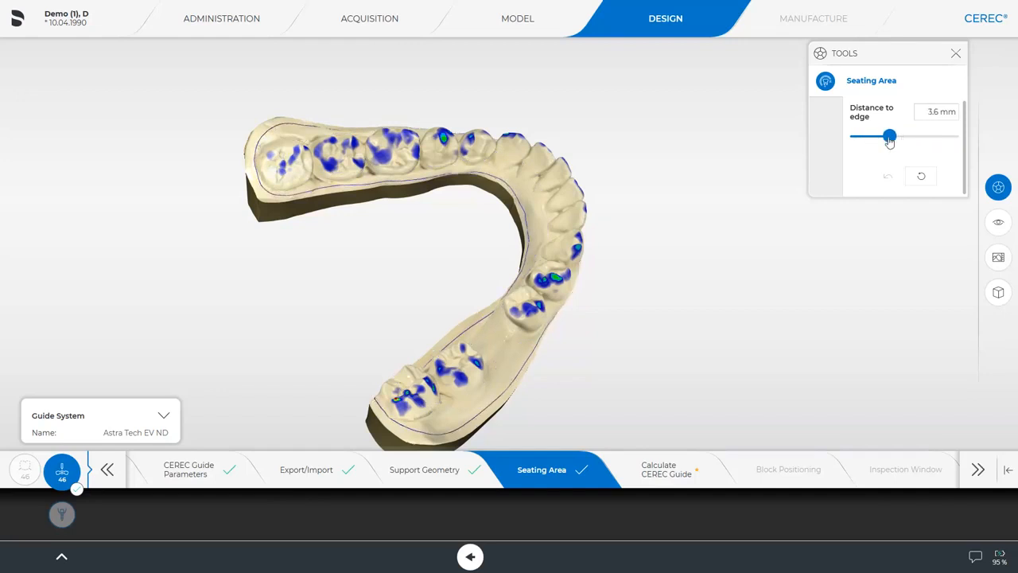
pyautogui.moveTo(605, 370)
pyautogui.mouseDown()
pyautogui.moveTo(534, 388)
pyautogui.moveTo(526, 411)
pyautogui.moveTo(577, 374)
pyautogui.moveTo(625, 359)
pyautogui.moveTo(610, 381)
pyautogui.mouseUp()
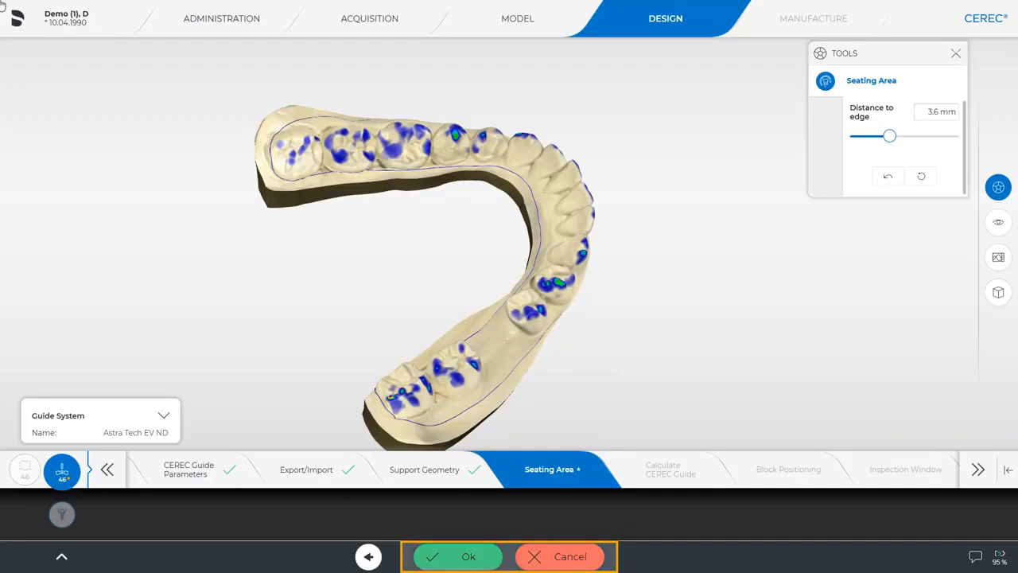
pyautogui.click(471, 555)
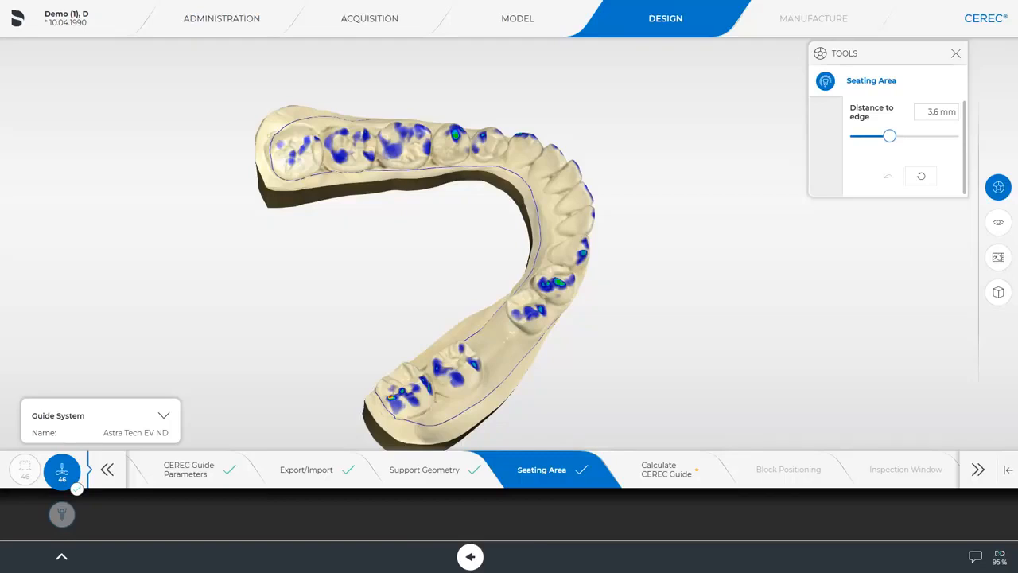
# Redraw the seating area boundary across the front teeth so it covers only the implant side of the arch, and accept it
pyautogui.moveTo(319, 120); pyautogui.dragTo(719, 172)
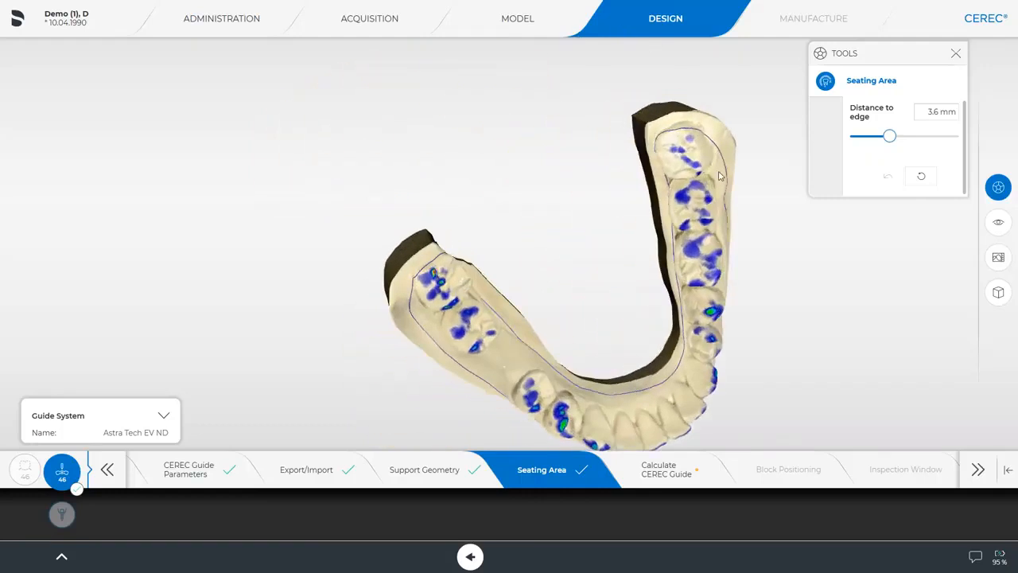
pyautogui.moveTo(720, 176); pyautogui.dragTo(540, 65, button='right')
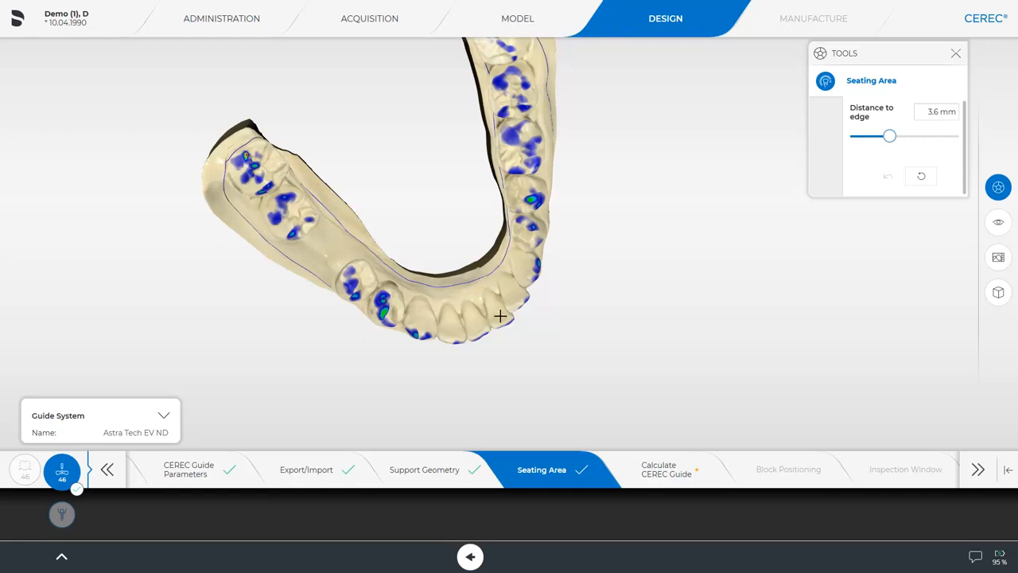
pyautogui.moveTo(505, 325); pyautogui.dragTo(490, 296, button='right')
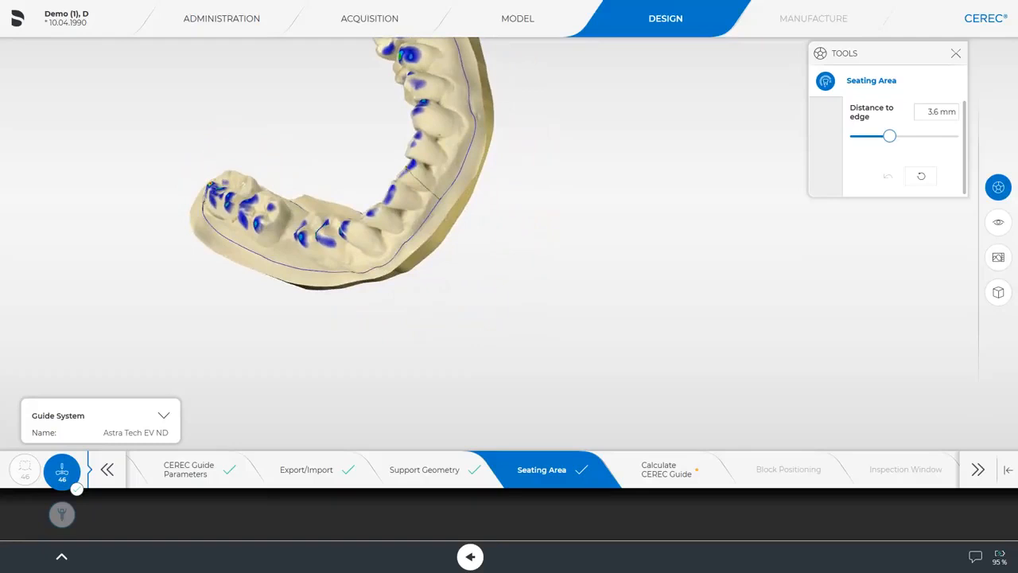
pyautogui.click(439, 199)
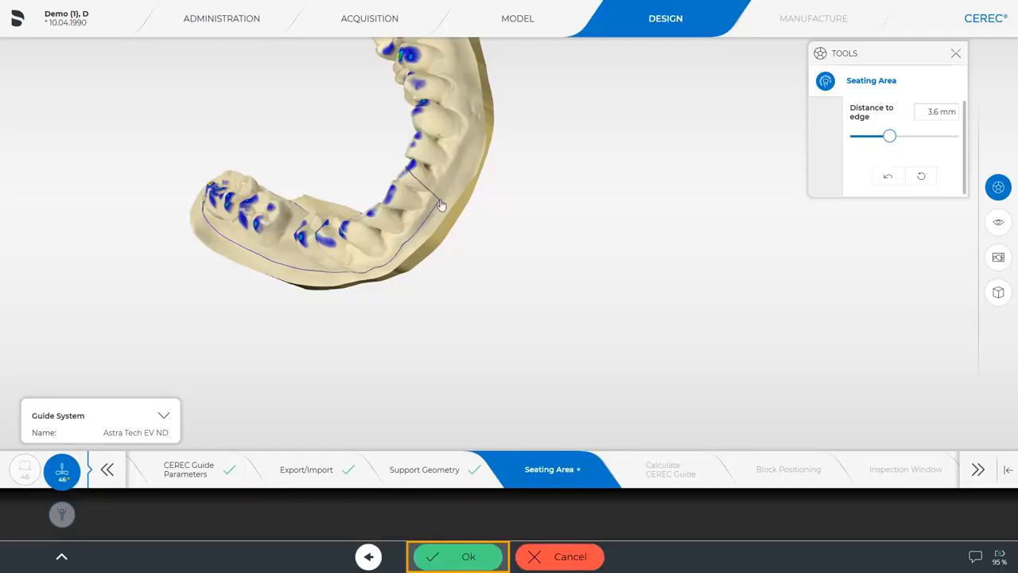
pyautogui.click(470, 557)
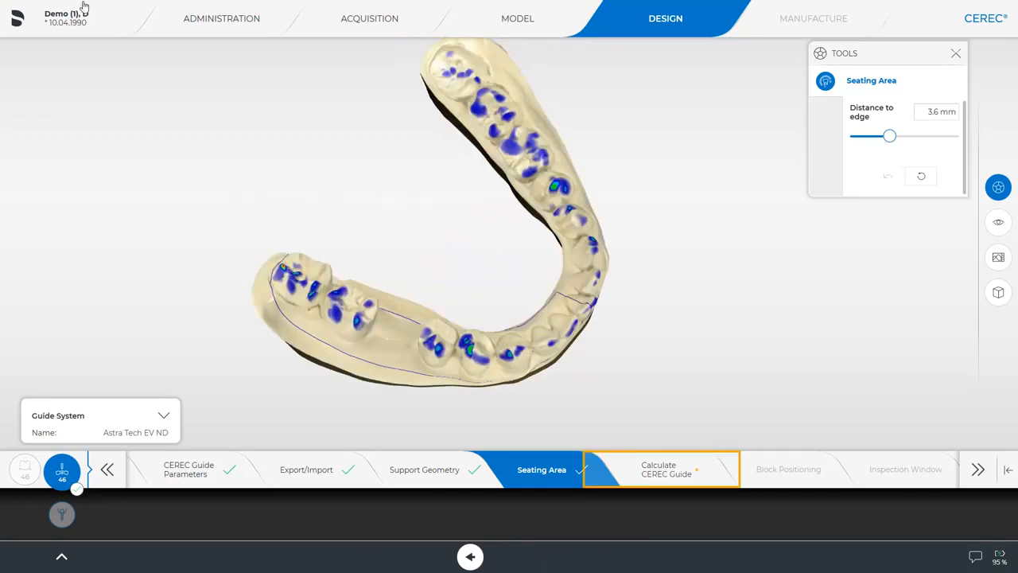
# Calculate the CEREC Guide and try shifting it upward within the block in the side view
pyautogui.click(647, 470)
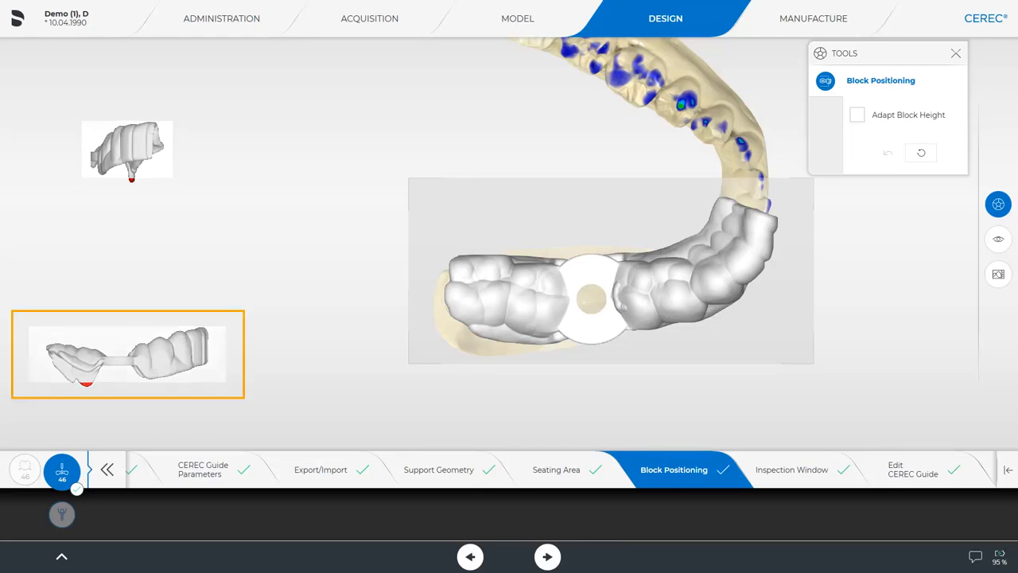
pyautogui.moveTo(162, 356); pyautogui.dragTo(187, 338)
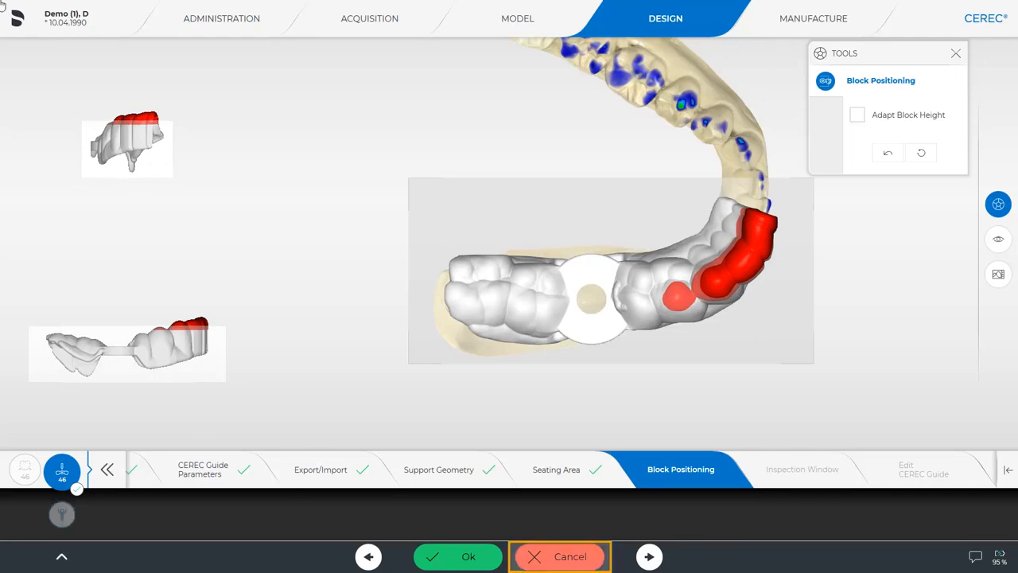
pyautogui.click(564, 557)
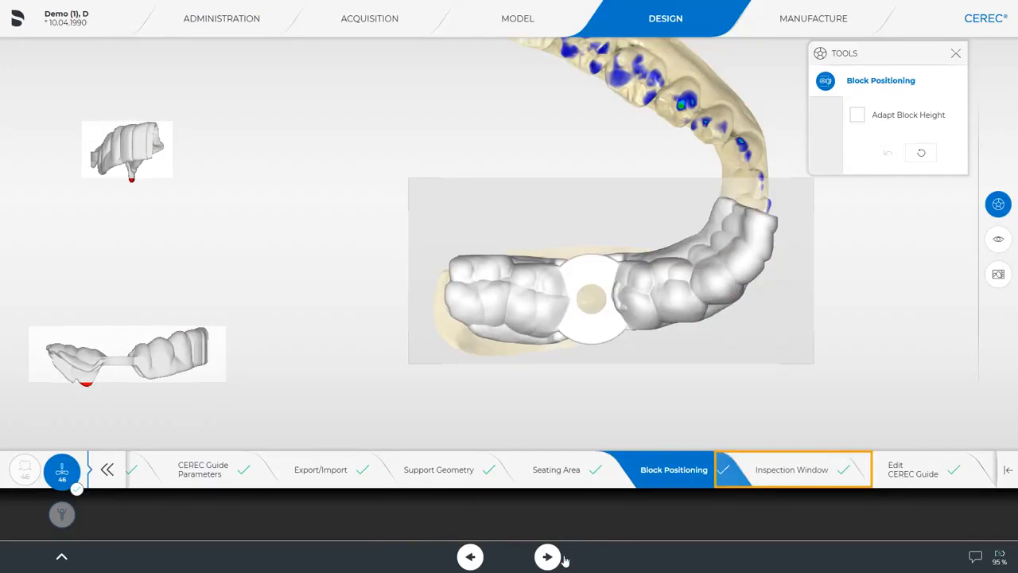
# Place the guide's inspection window one tooth further forward, away from the implant sleeve, and accept it
pyautogui.click(797, 470)
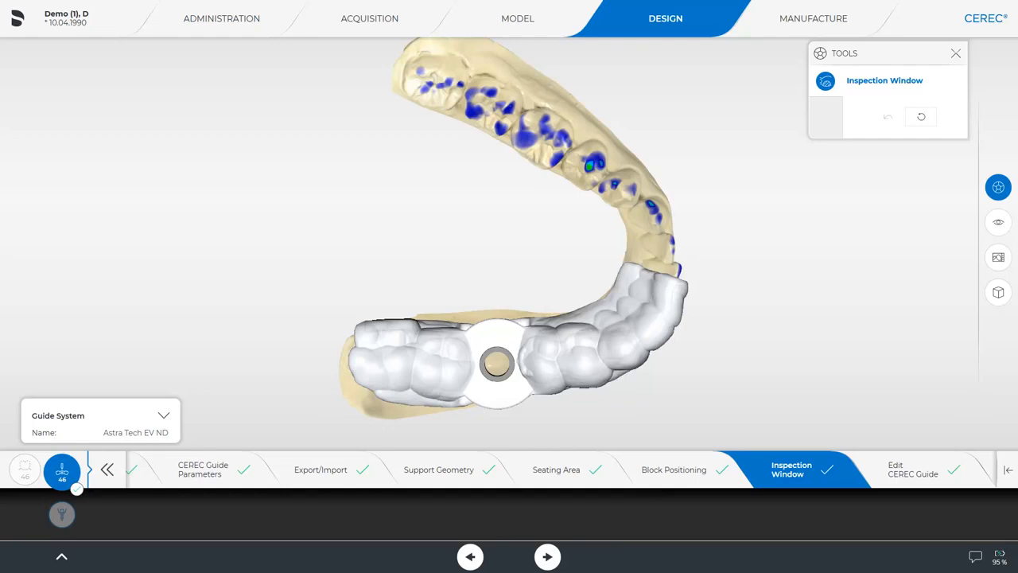
pyautogui.moveTo(637, 439); pyautogui.dragTo(649, 309)
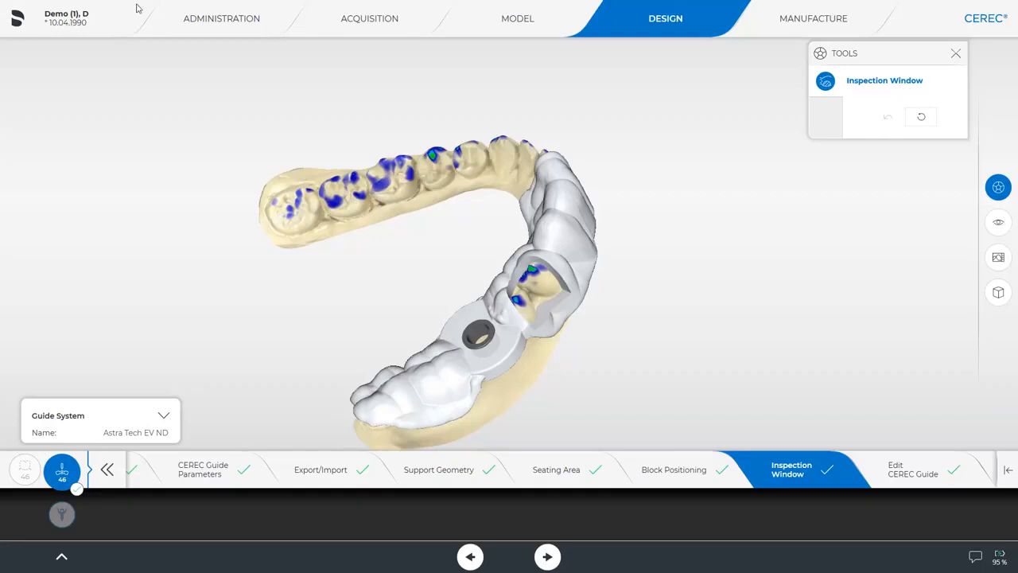
pyautogui.click(553, 252)
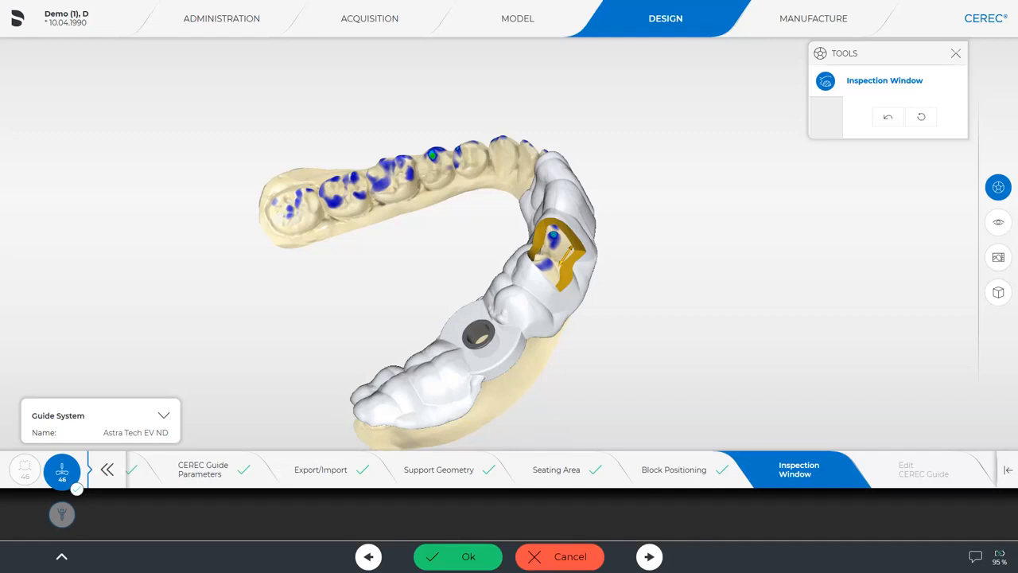
pyautogui.moveTo(557, 250)
pyautogui.mouseDown()
pyautogui.moveTo(590, 195)
pyautogui.moveTo(537, 284)
pyautogui.moveTo(553, 254)
pyautogui.mouseUp()
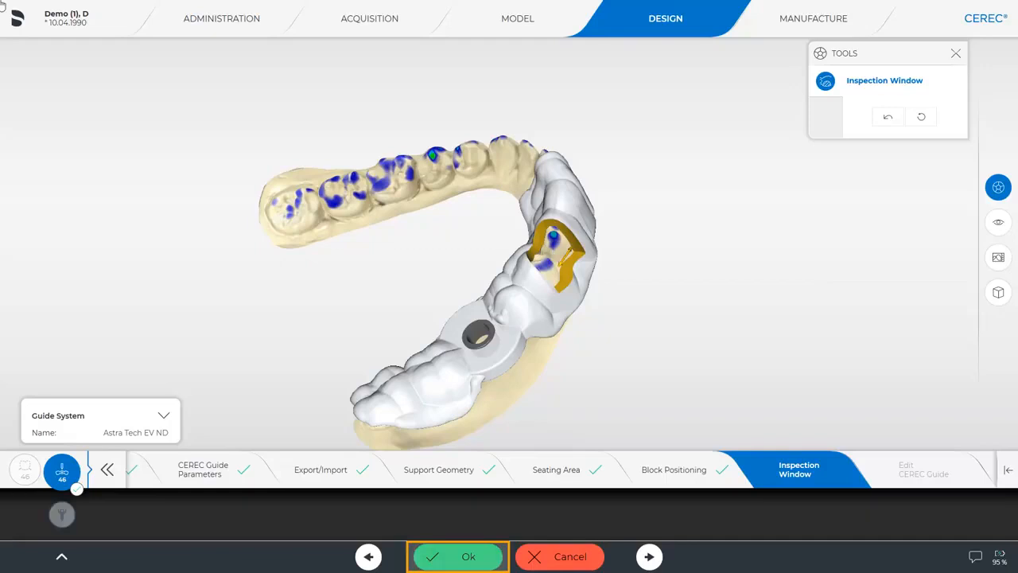
pyautogui.click(476, 559)
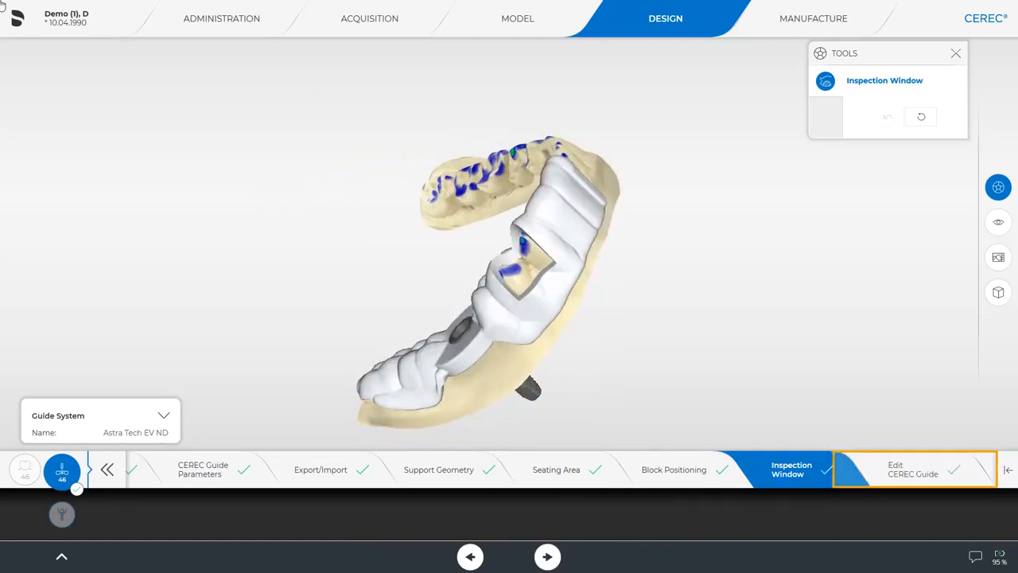
# Cut away the guide's lower outer margin along the molars behind the implant sleeve, without cutting through
pyautogui.click(939, 472)
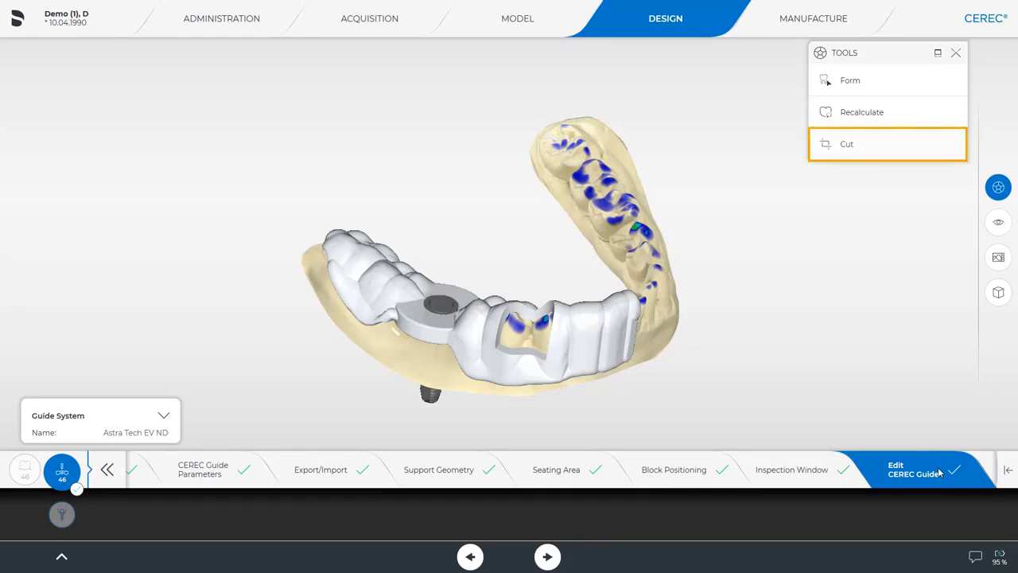
pyautogui.click(872, 142)
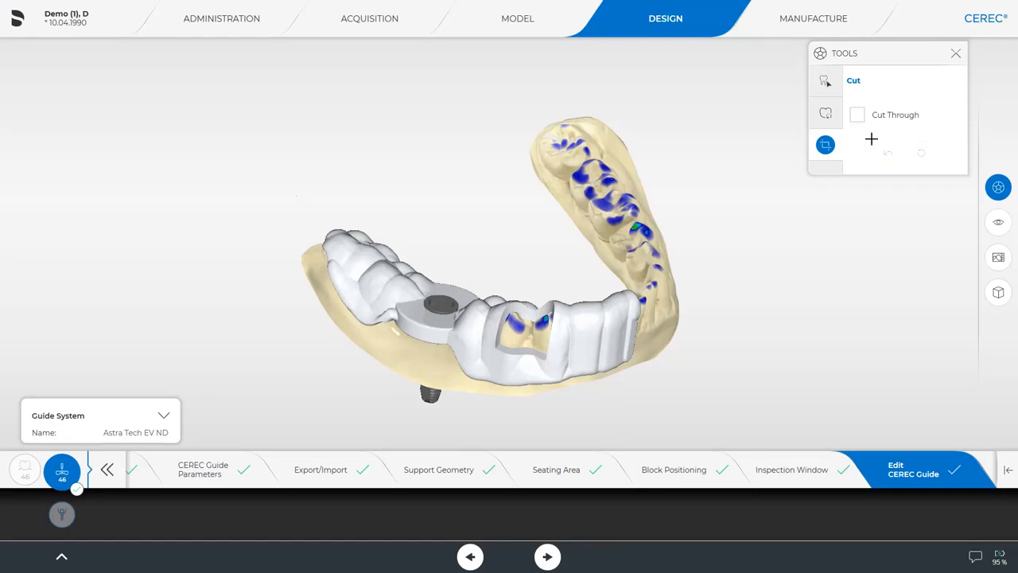
pyautogui.click(335, 260)
pyautogui.click(354, 269)
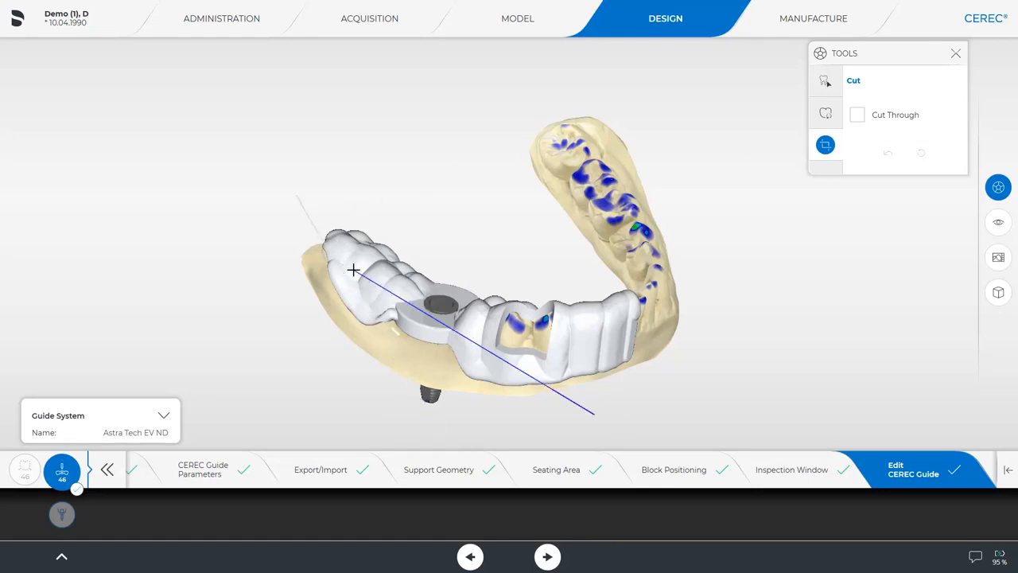
pyautogui.click(370, 289)
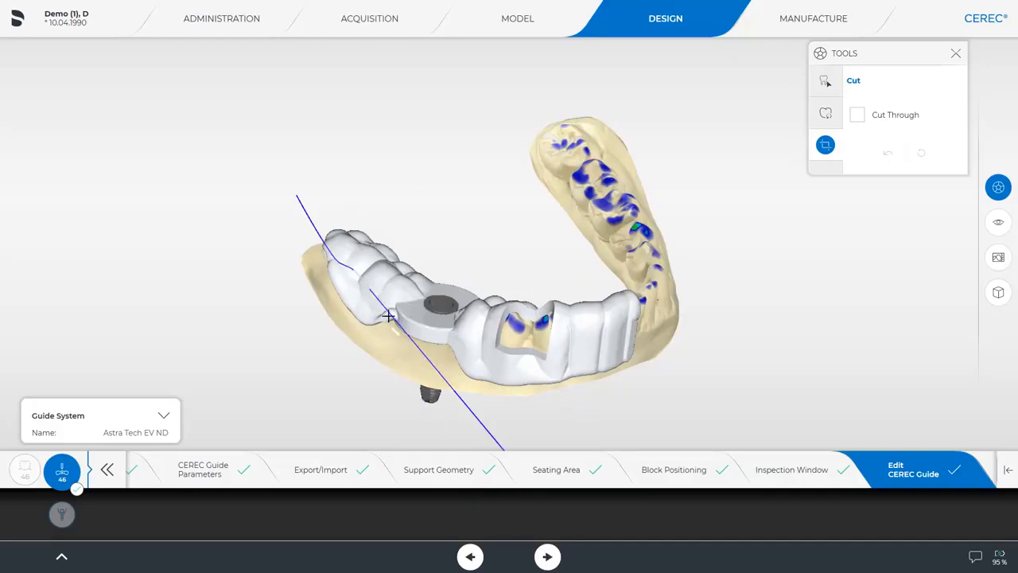
pyautogui.doubleClick(387, 315)
# Cut away the guide's lower outer margin from the implant sleeve to beyond the inspection window, and trim its front end, without cutting through
pyautogui.click(438, 352)
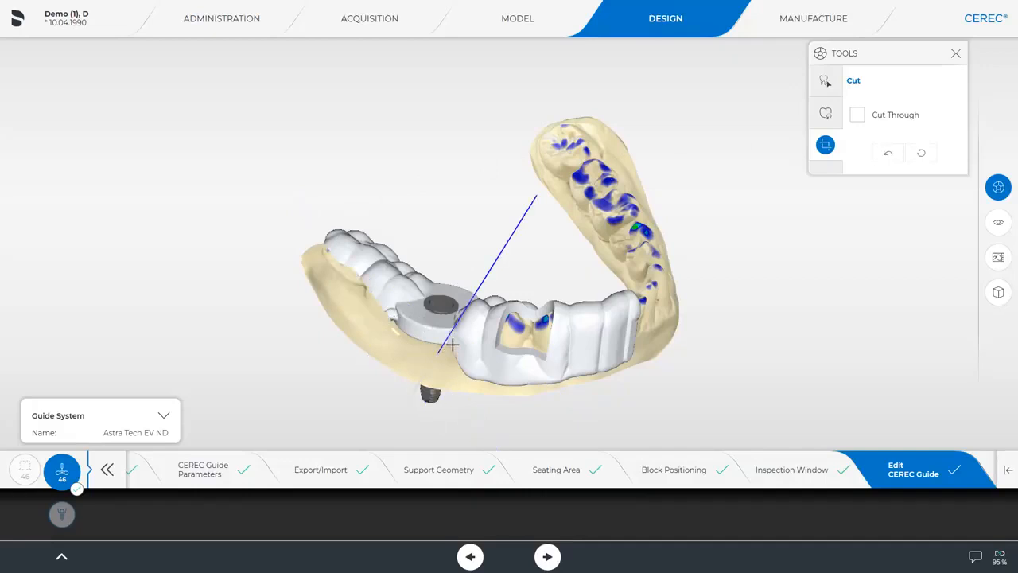
pyautogui.click(452, 344)
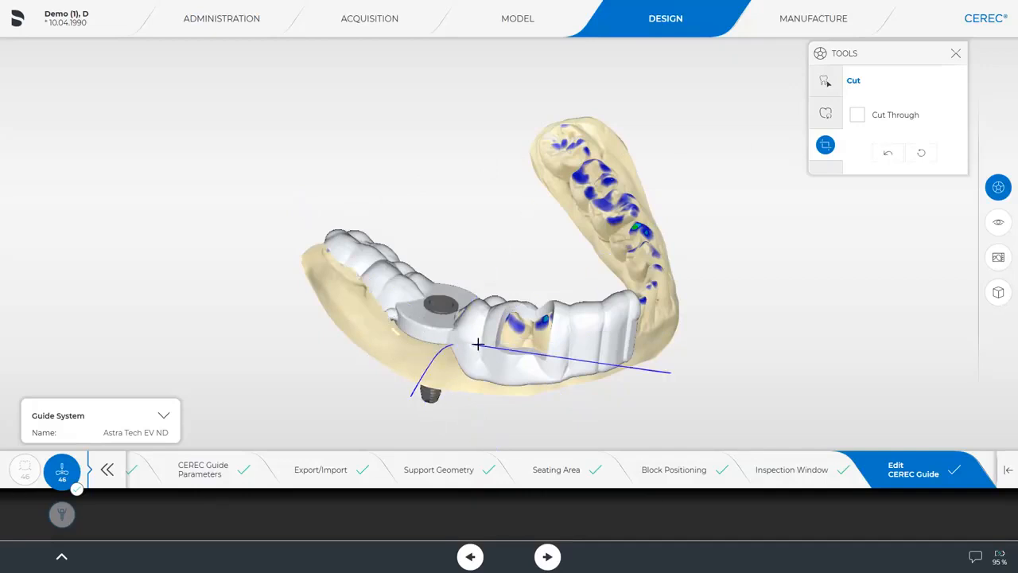
pyautogui.click(479, 349)
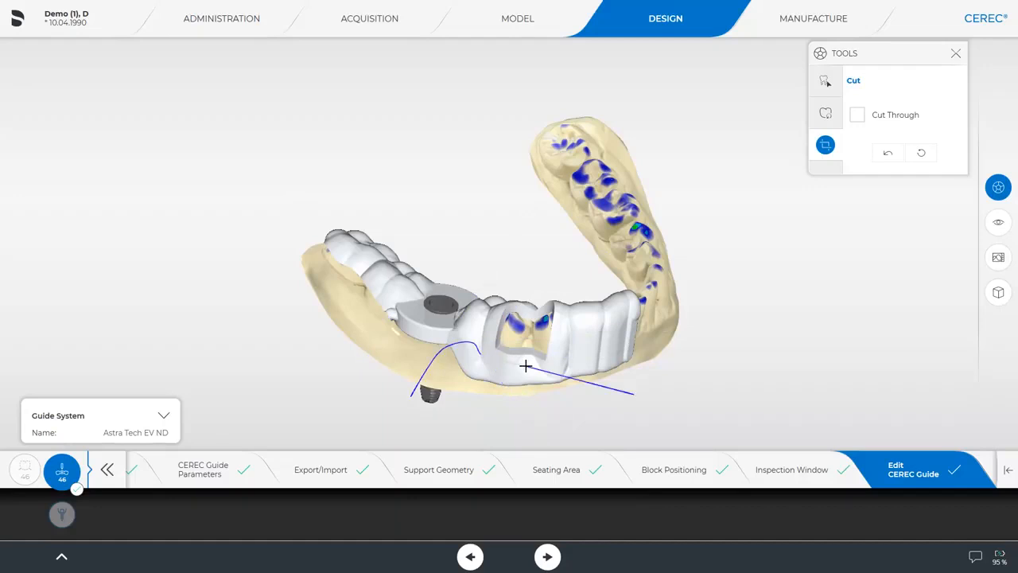
pyautogui.click(562, 361)
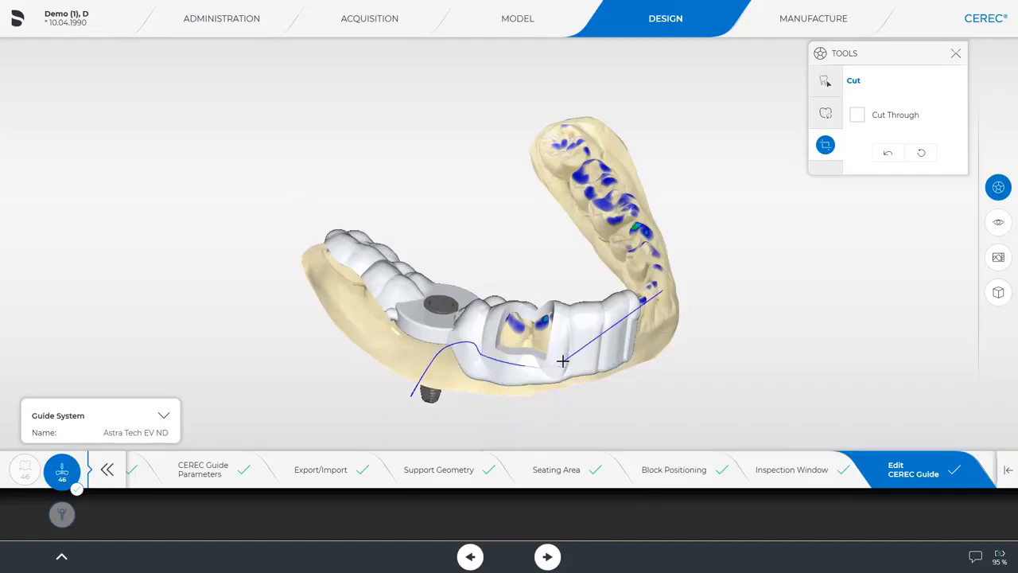
pyautogui.doubleClick(587, 351)
pyautogui.moveTo(459, 106); pyautogui.dragTo(477, 183)
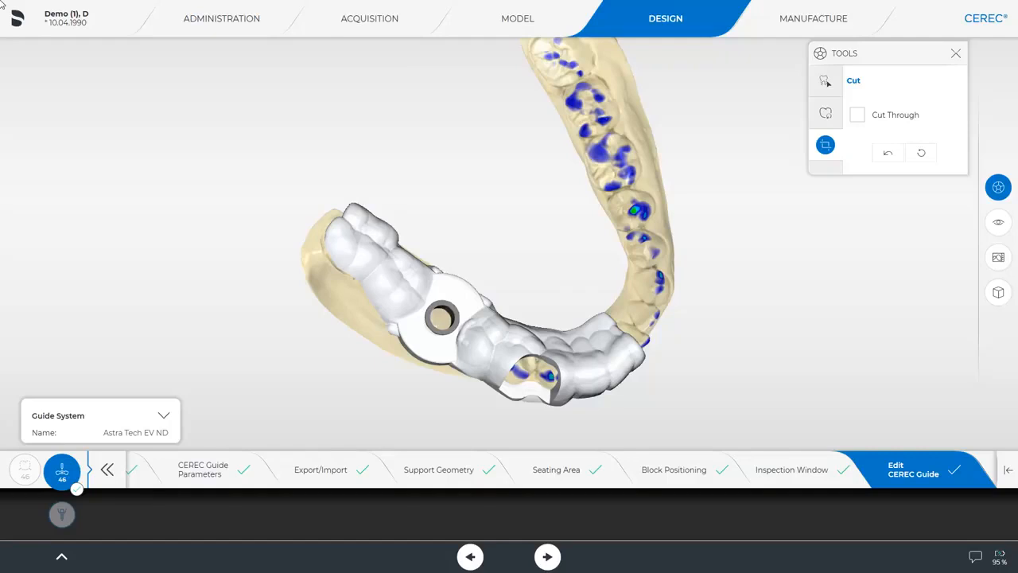
pyautogui.doubleClick(628, 376)
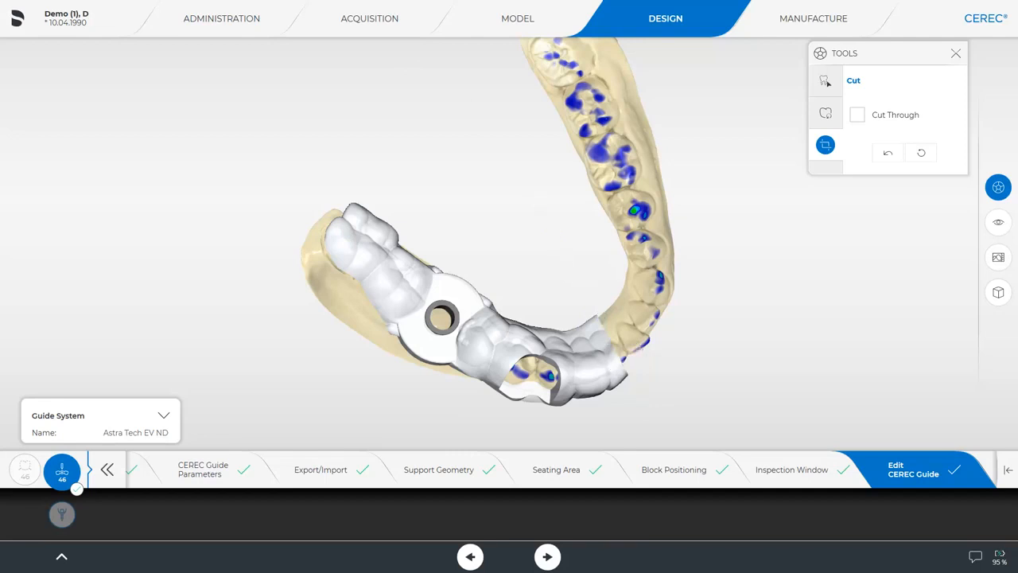
# Smooth the guide's lower inner edge with the Form tool, from the molars behind the sleeve forward to the front teeth
pyautogui.moveTo(445, 421); pyautogui.dragTo(496, 357)
pyautogui.moveTo(658, 376); pyautogui.dragTo(362, 409, button='middle')
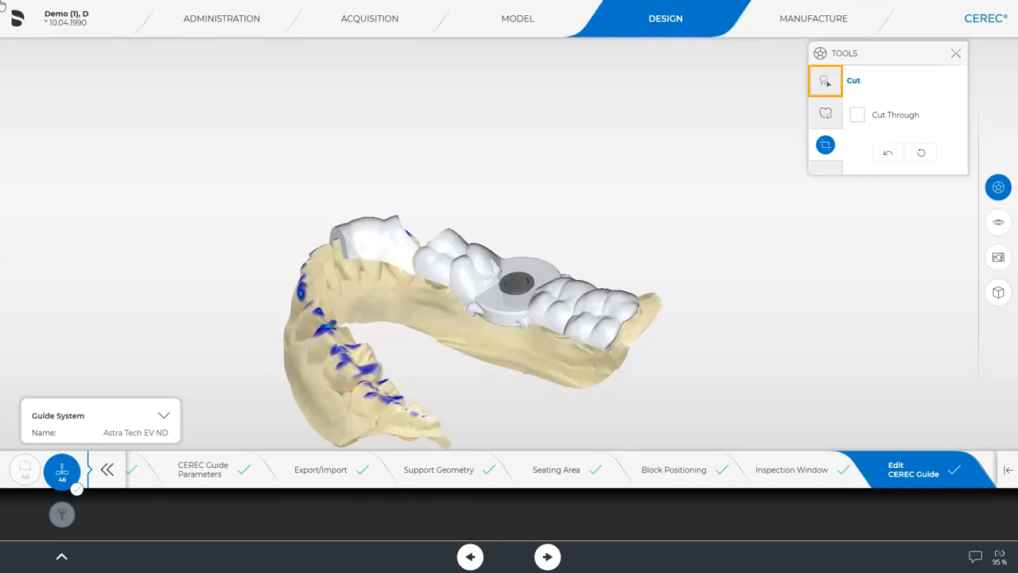
pyautogui.click(826, 83)
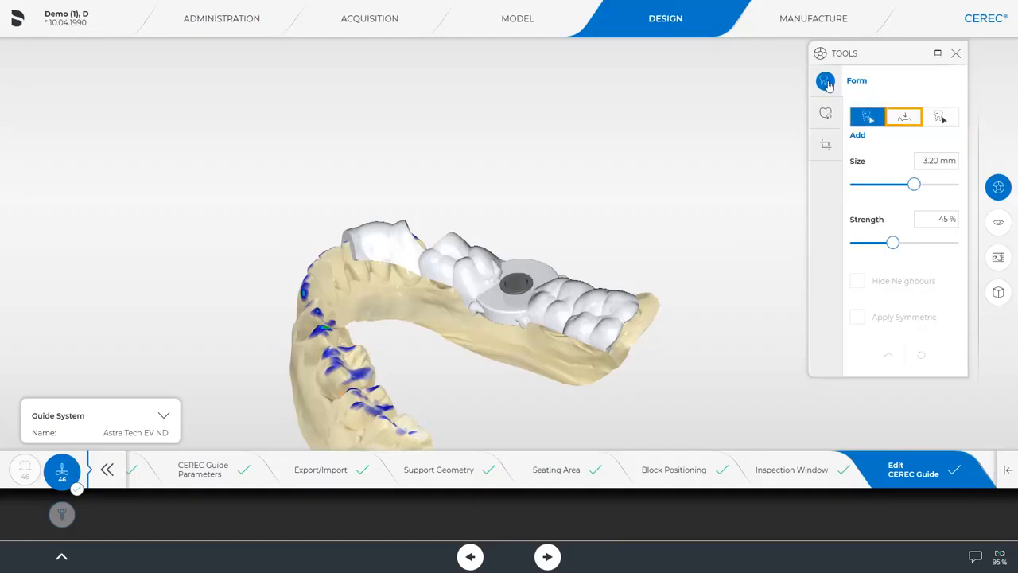
pyautogui.click(906, 121)
pyautogui.moveTo(469, 393); pyautogui.dragTo(481, 372)
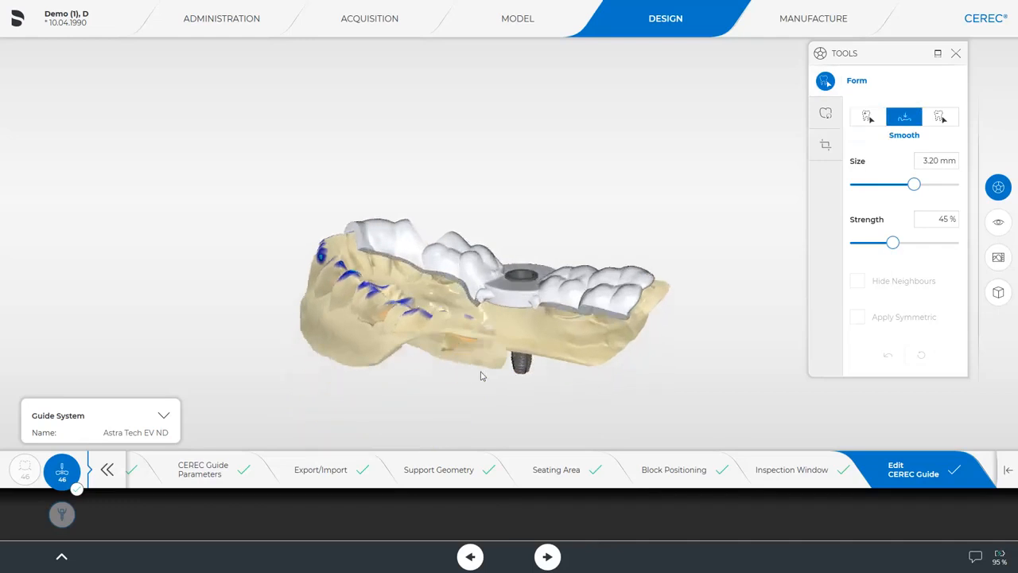
pyautogui.moveTo(623, 310); pyautogui.dragTo(543, 307)
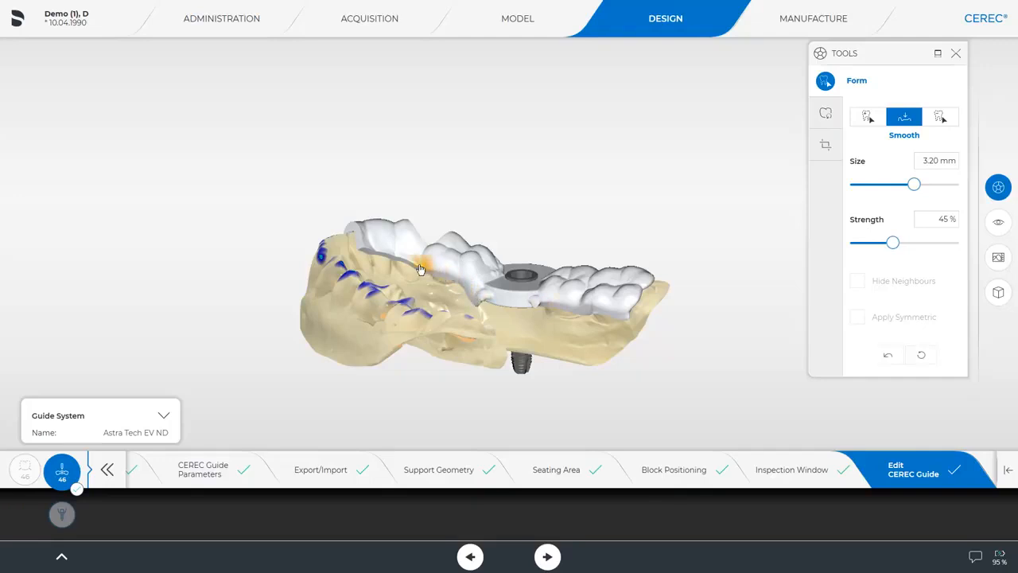
pyautogui.moveTo(420, 269); pyautogui.dragTo(370, 252)
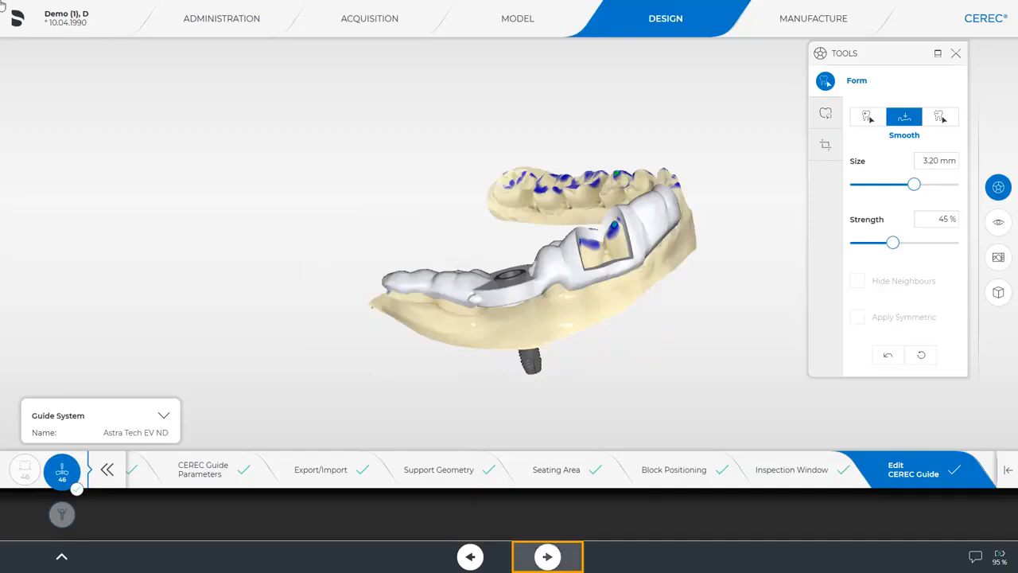
# Proceed to the manufacturing phase and rotate the sprue position so the block holder sits at the guide's front-tooth end
pyautogui.click(547, 556)
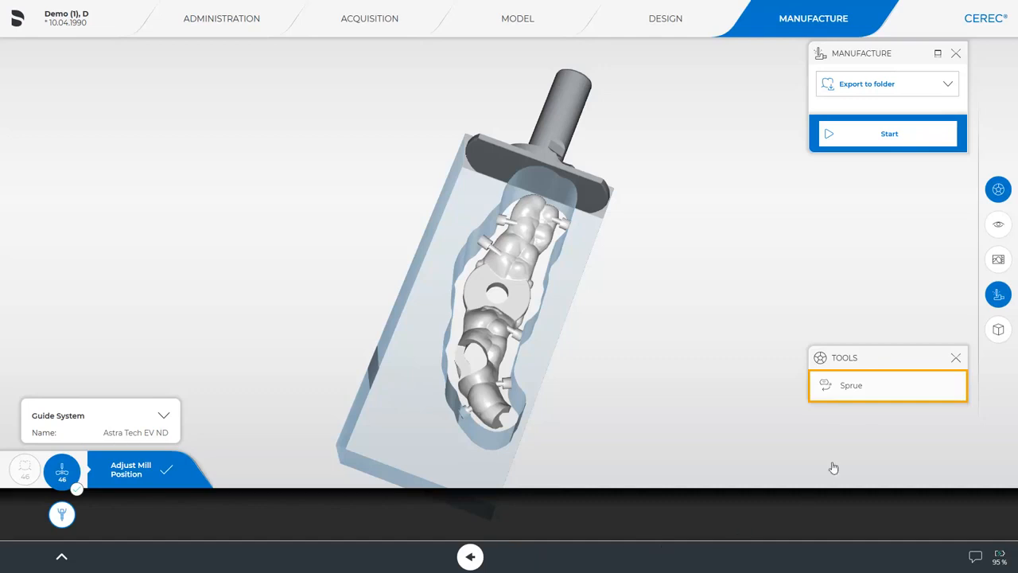
pyautogui.click(855, 388)
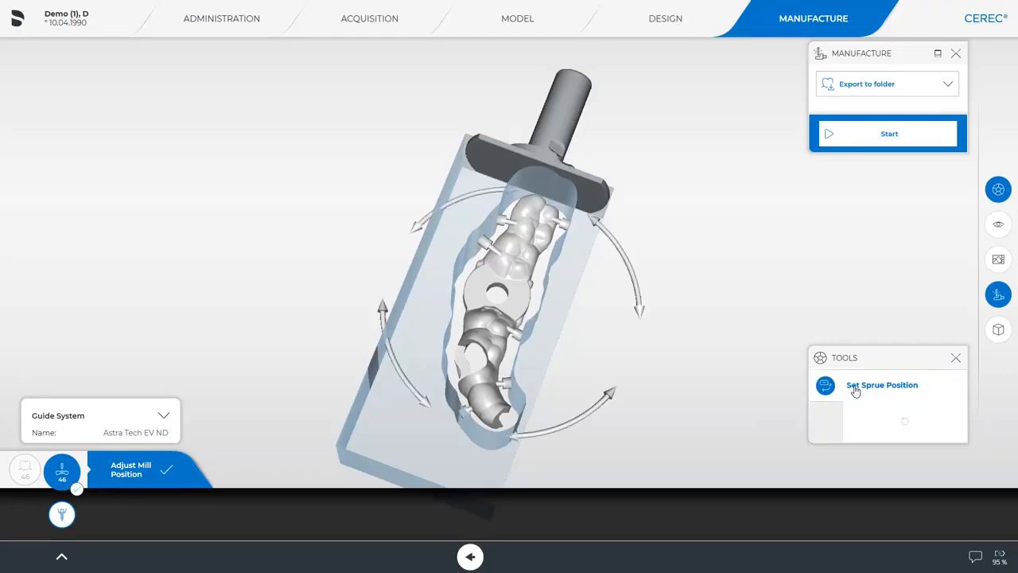
pyautogui.moveTo(612, 242); pyautogui.dragTo(286, 469)
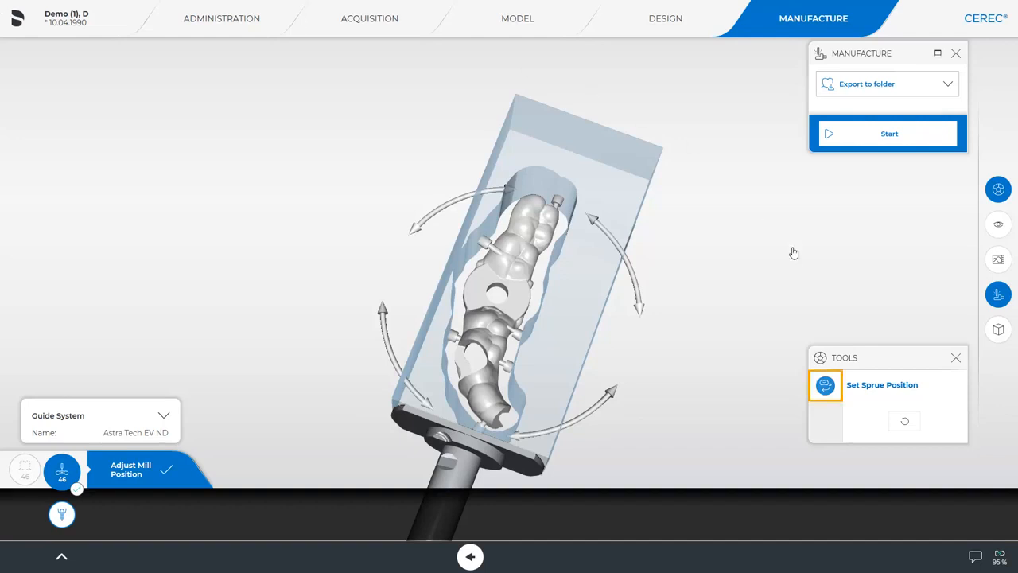
pyautogui.click(825, 385)
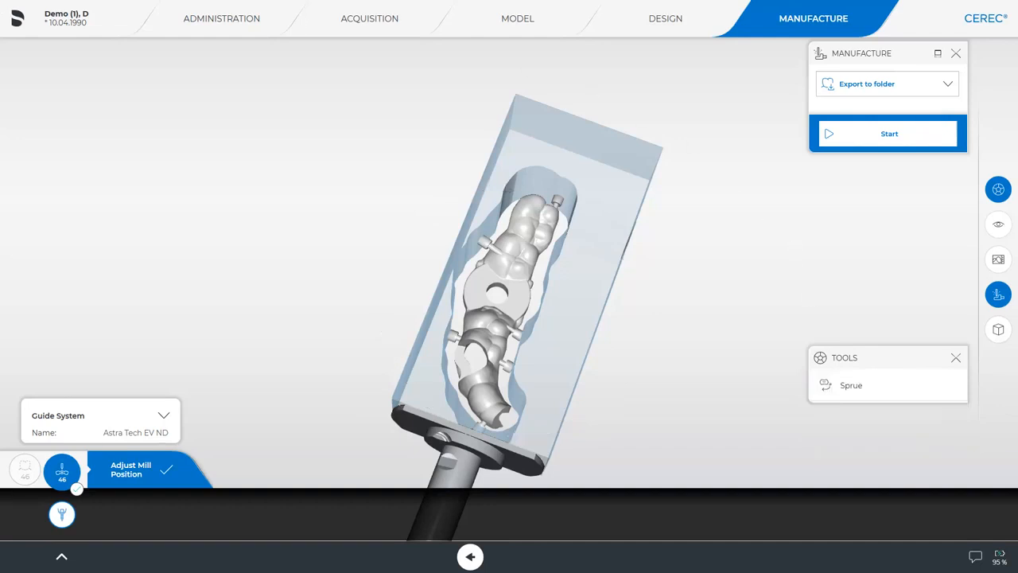